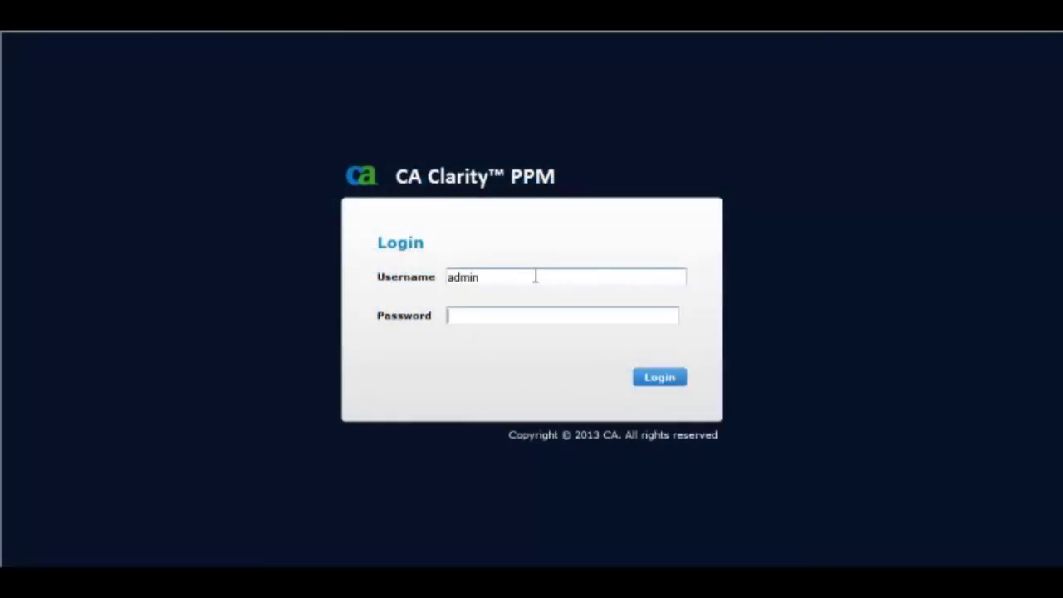
pyautogui.write('admin')
# Log in to CA Clarity PPM with the administrator username and password.
pyautogui.press('Return')
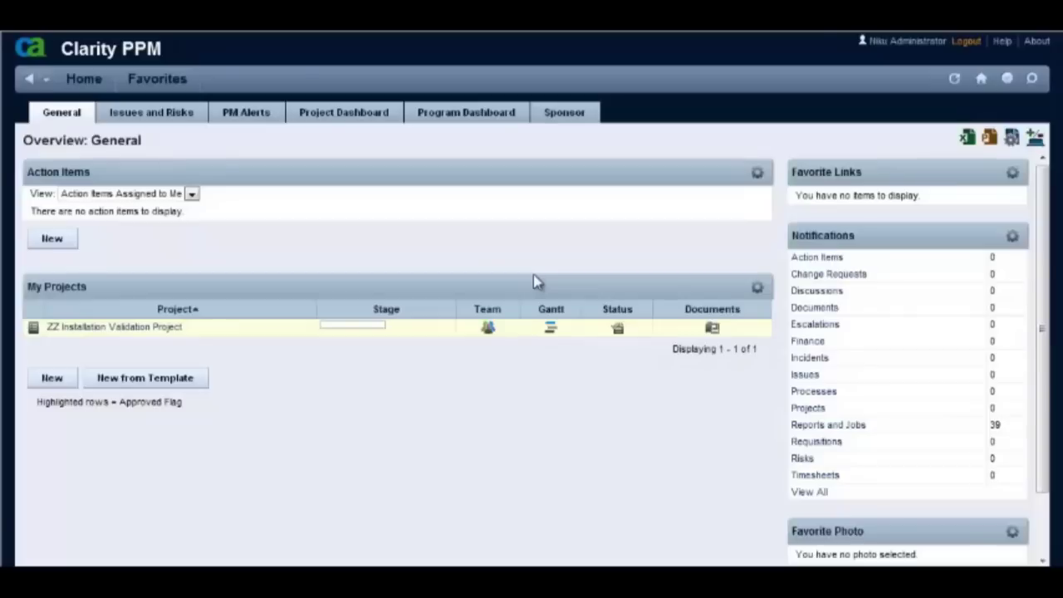
# Go to the Other Work list and open the Vacation Time item's properties page.
pyautogui.click(92, 83)
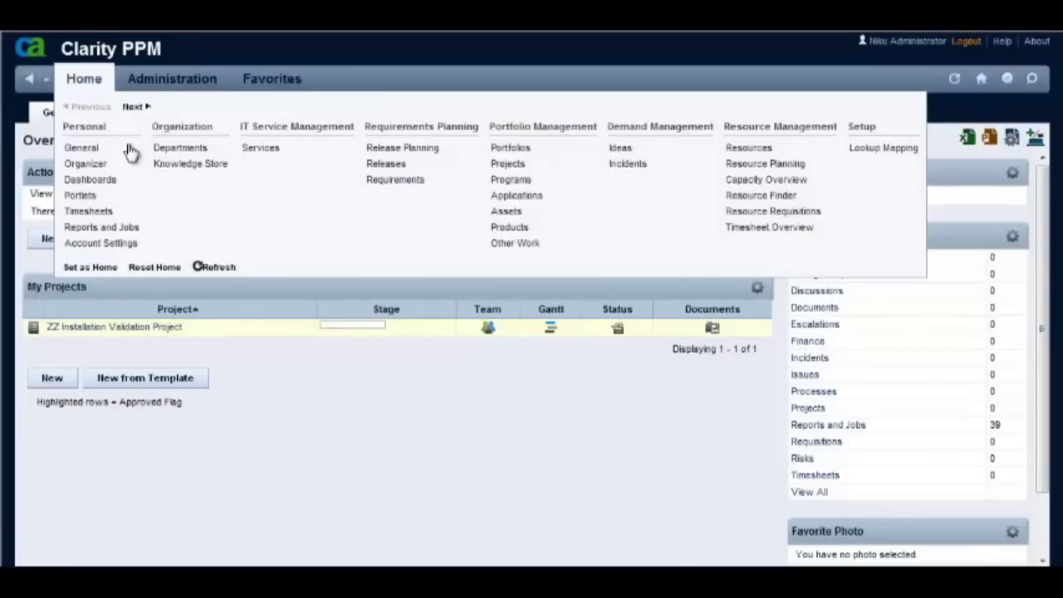
pyautogui.click(505, 247)
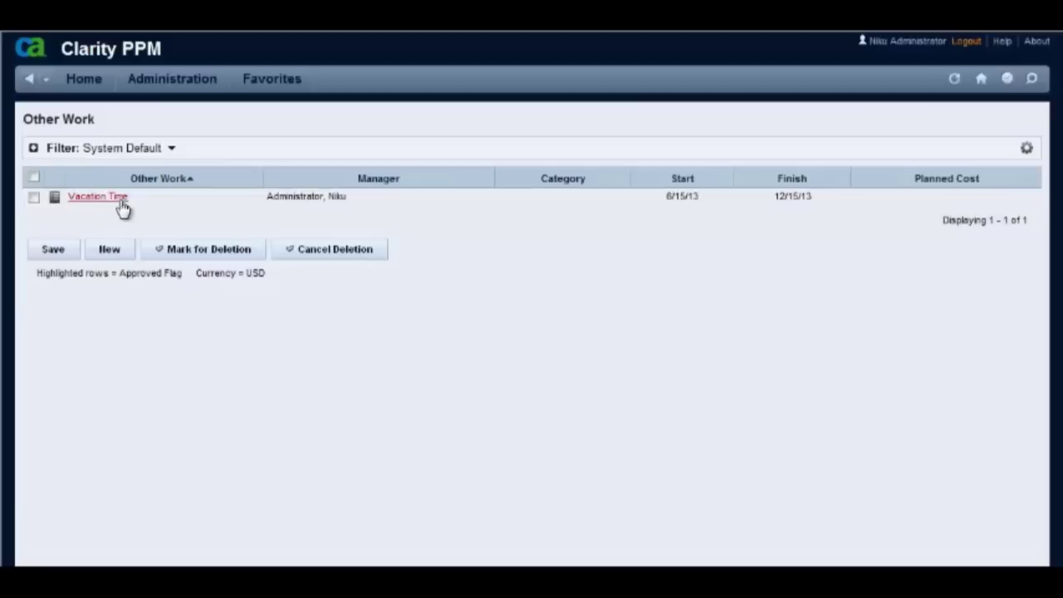
pyautogui.click(110, 199)
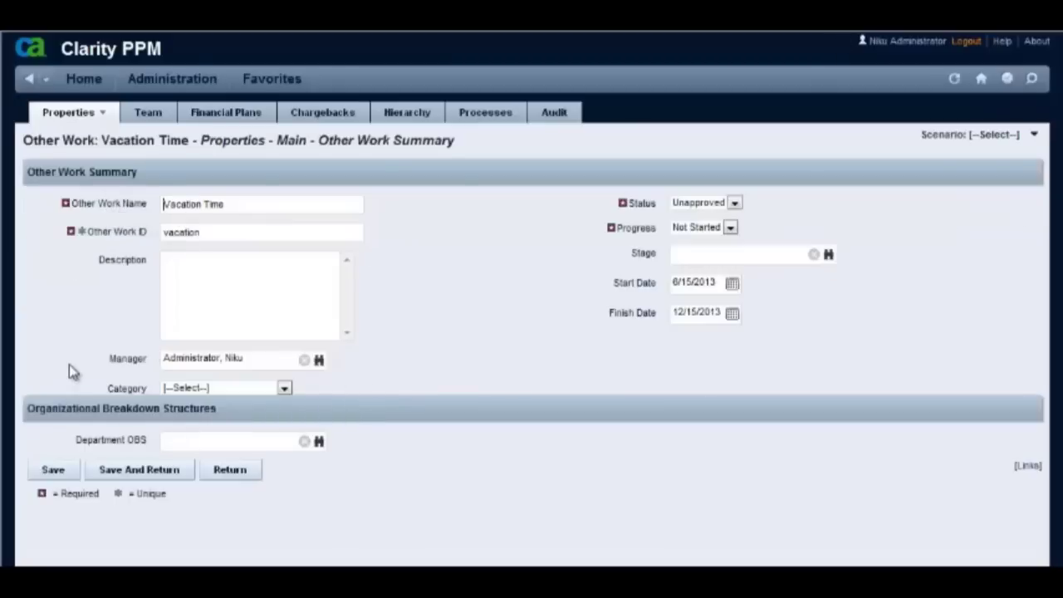
pyautogui.click(184, 87)
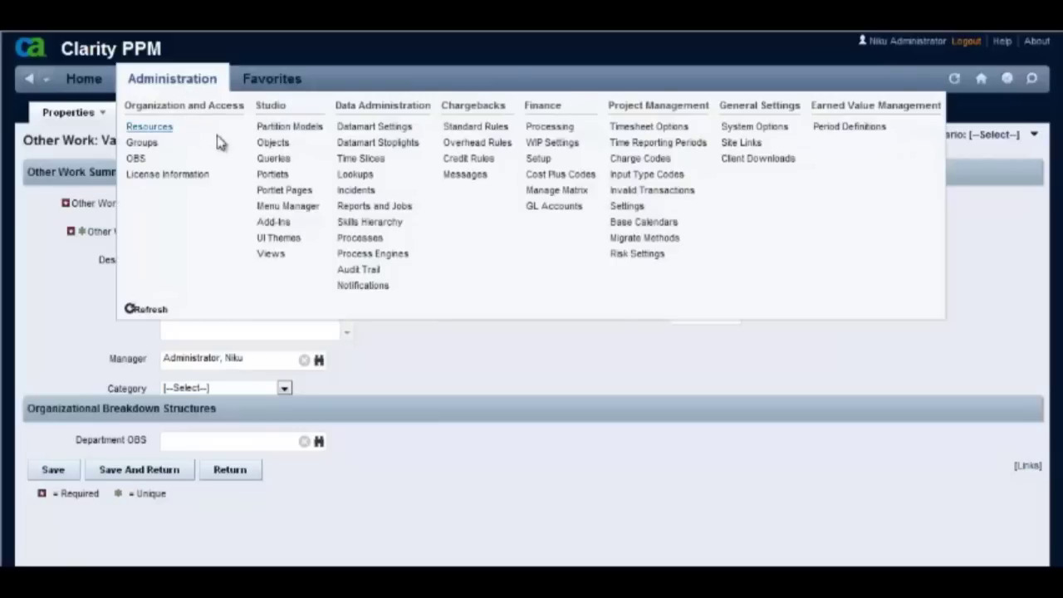
# Filter objects by 'other' and edit the layout of the Other Work properties view.
pyautogui.click(266, 145)
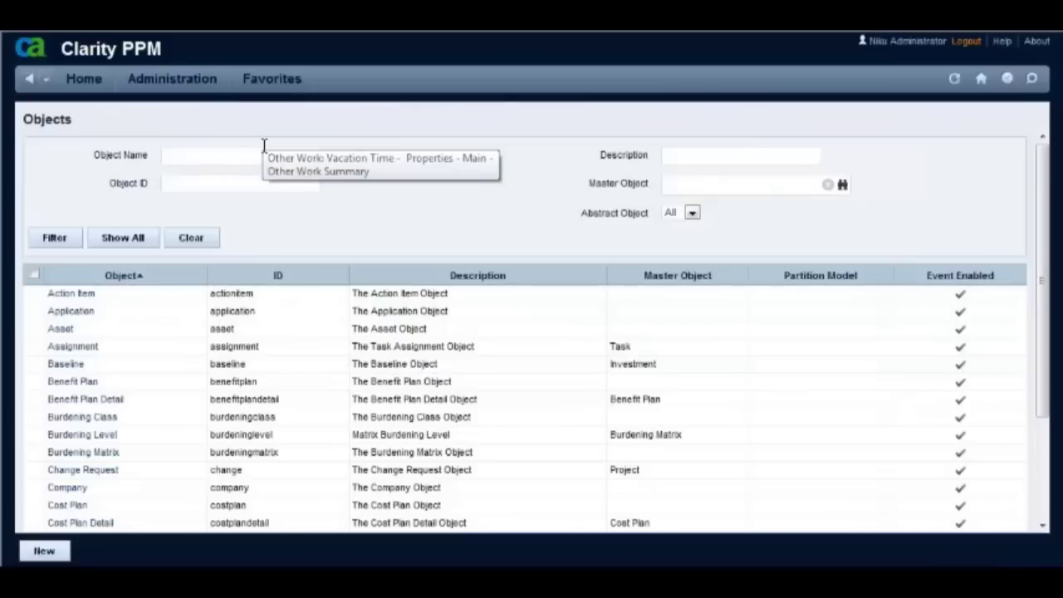
pyautogui.click(263, 150)
pyautogui.write('other')
pyautogui.press('Return')
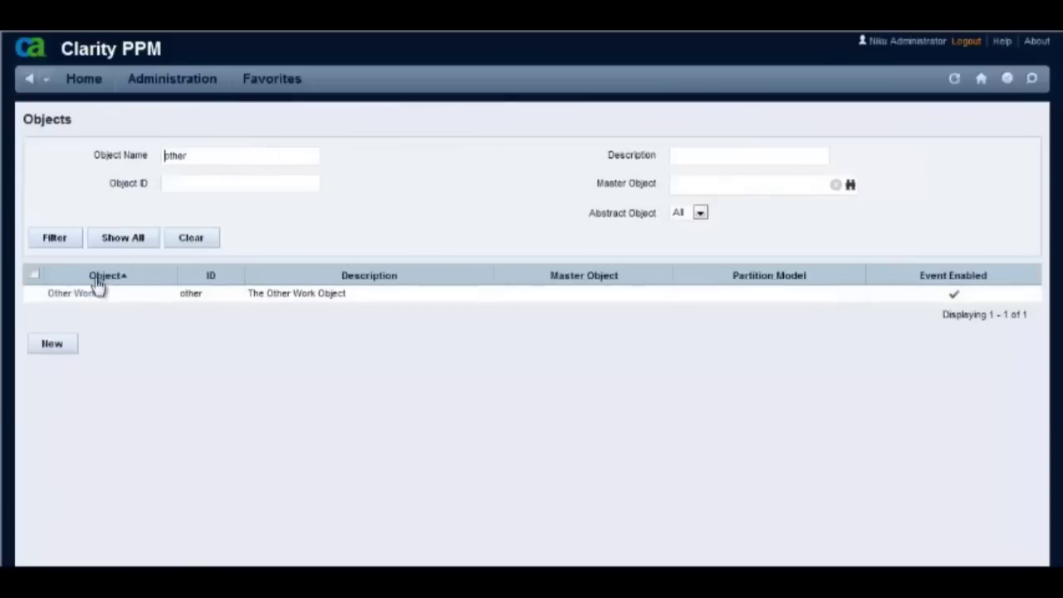
pyautogui.click(83, 297)
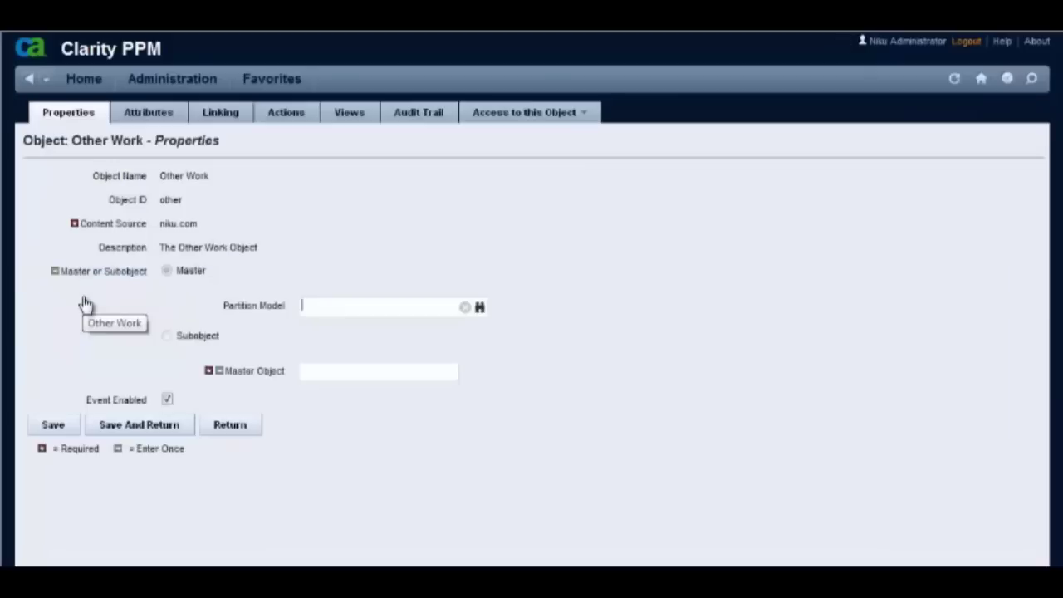
pyautogui.click(362, 122)
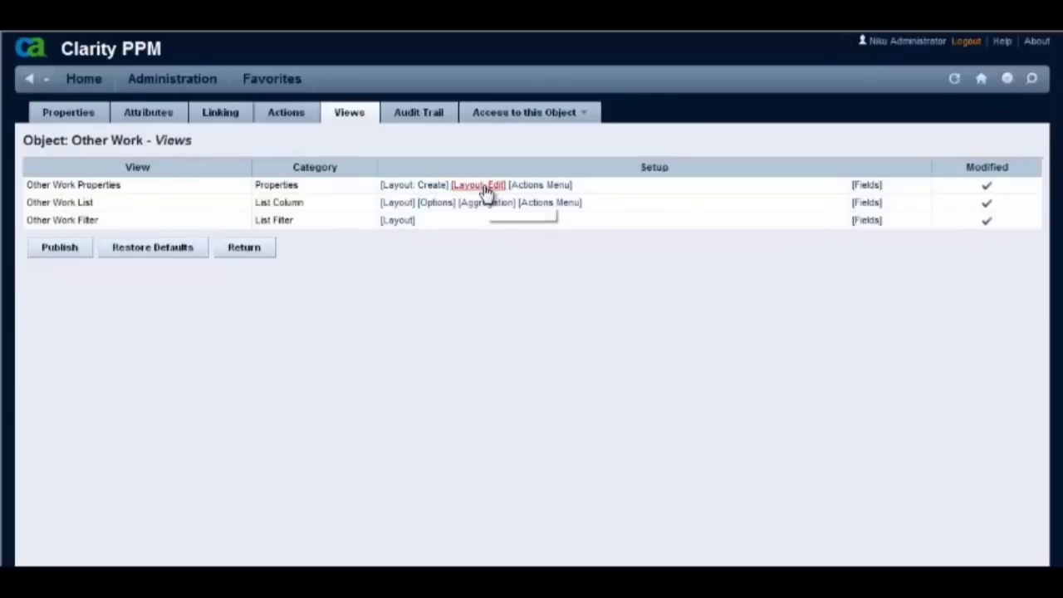
pyautogui.click(485, 186)
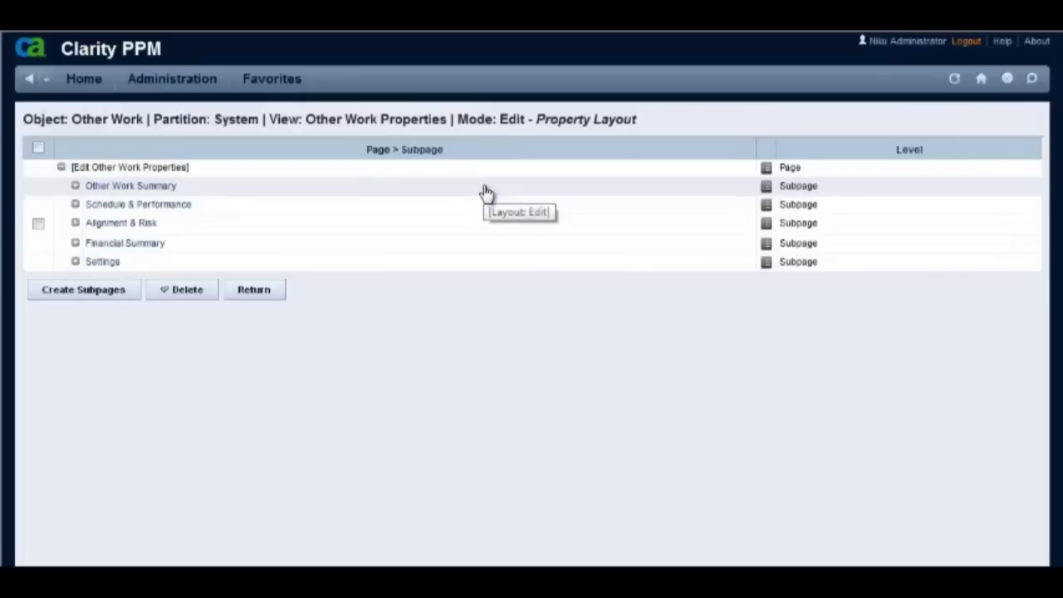
# Move the Organizational Breakdown Structures section from Other Work Summary to the Settings subpage.
pyautogui.click(76, 189)
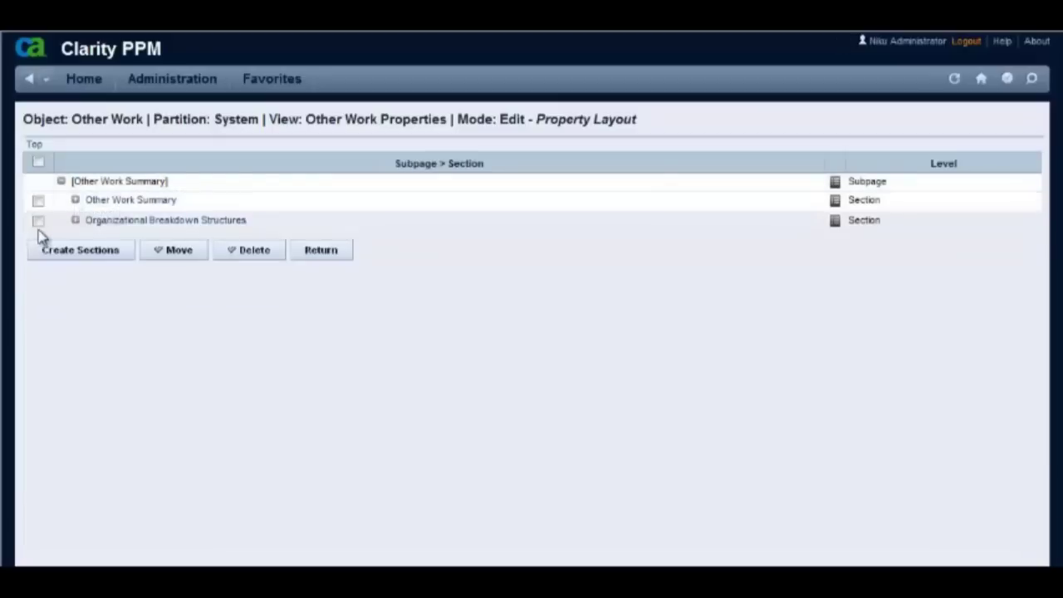
pyautogui.click(38, 222)
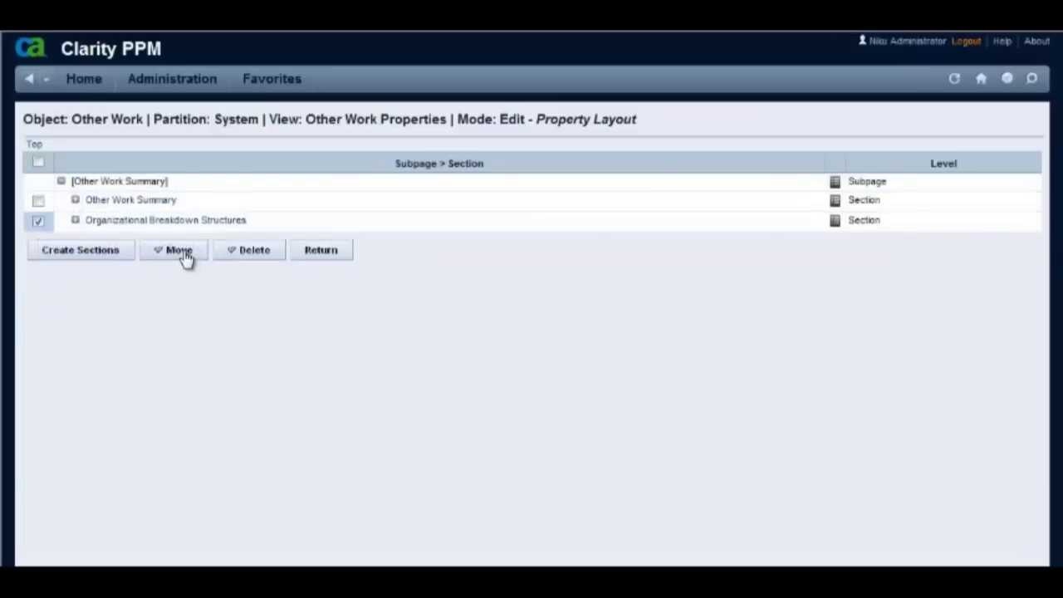
pyautogui.click(184, 254)
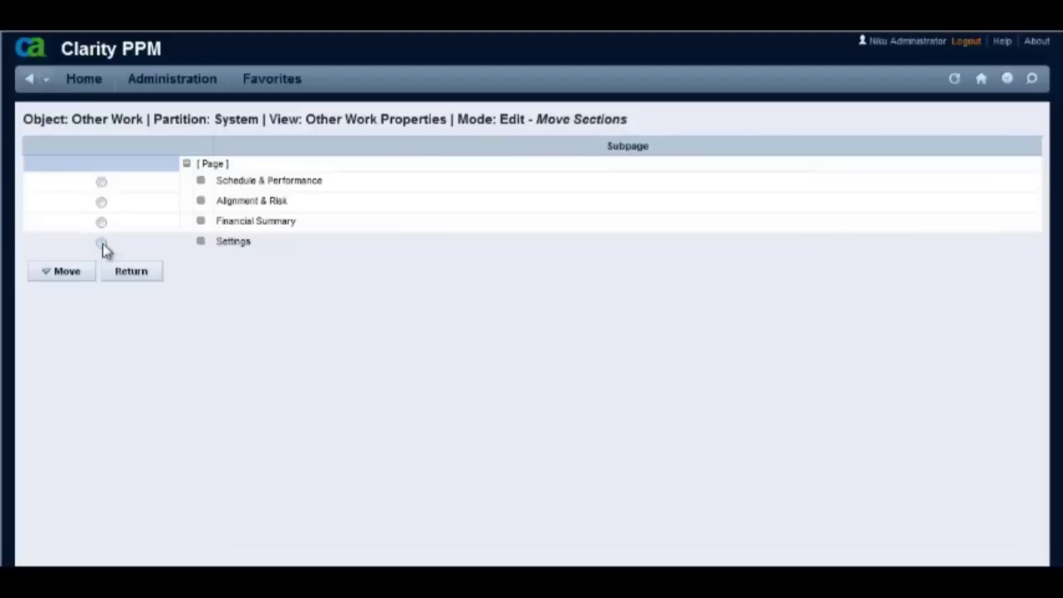
pyautogui.click(100, 243)
pyautogui.click(74, 272)
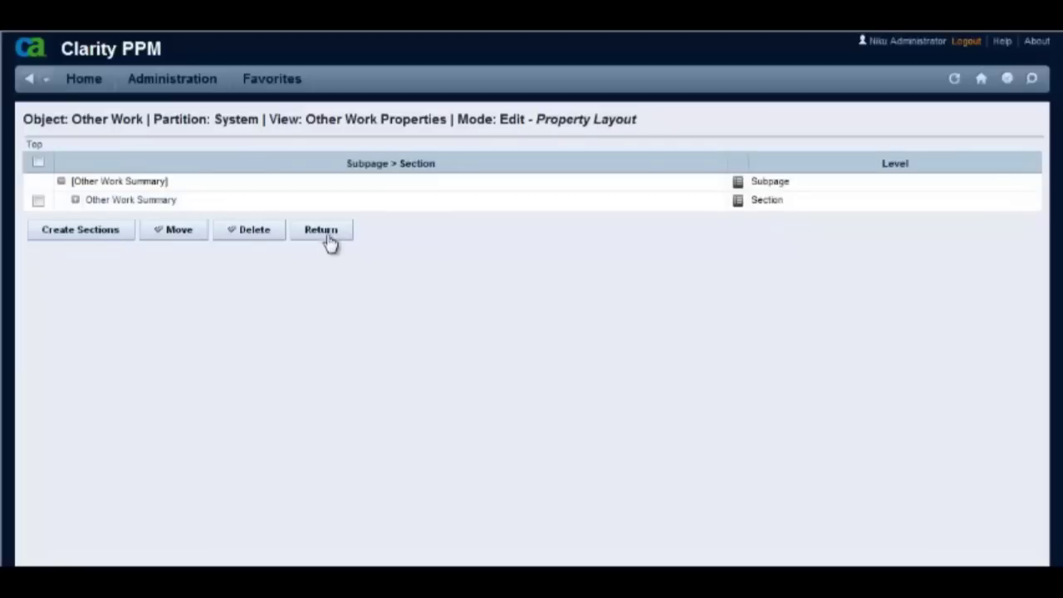
pyautogui.click(326, 231)
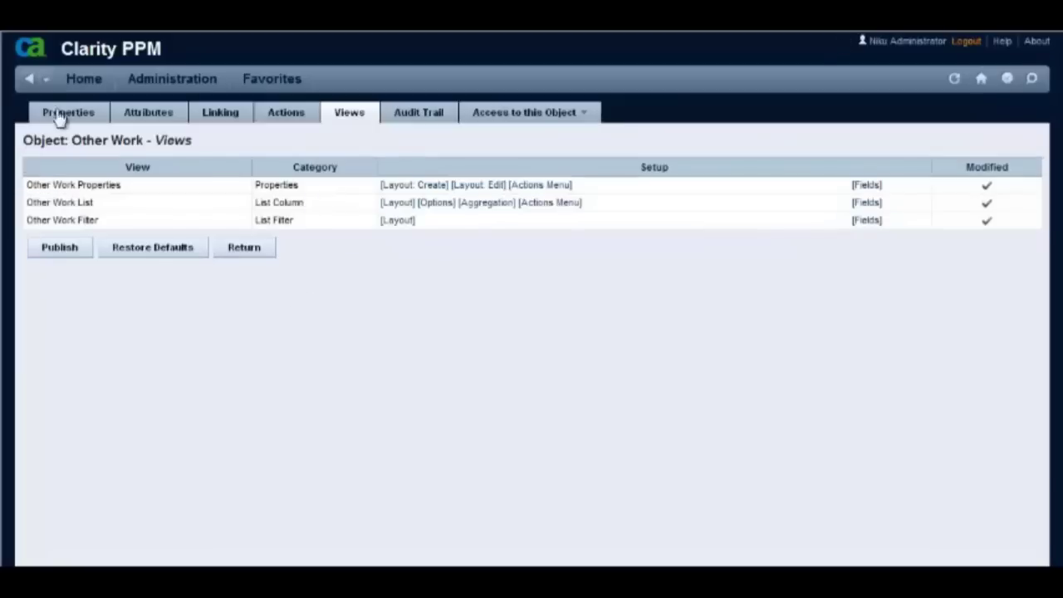
# Reopen Vacation Time's Settings subpage and scroll down to the Organizational Breakdown Structures section.
pyautogui.click(48, 80)
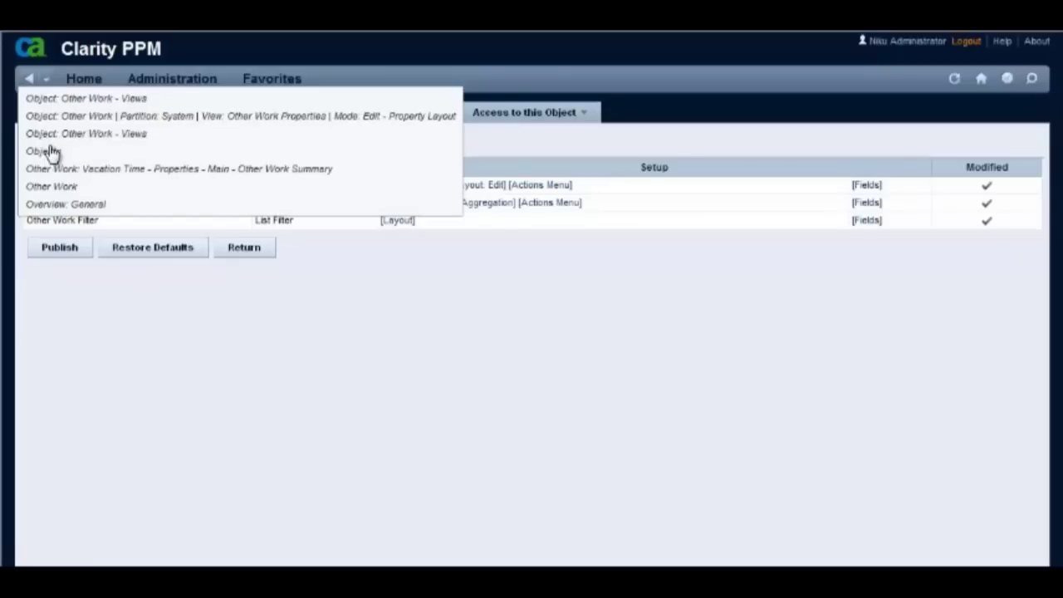
pyautogui.click(50, 186)
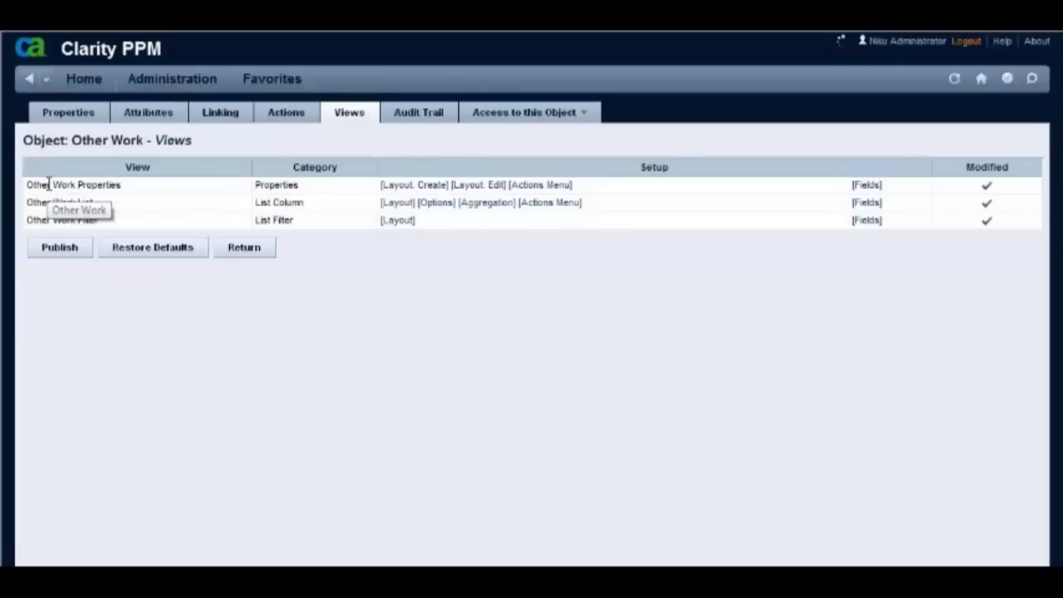
pyautogui.click(80, 201)
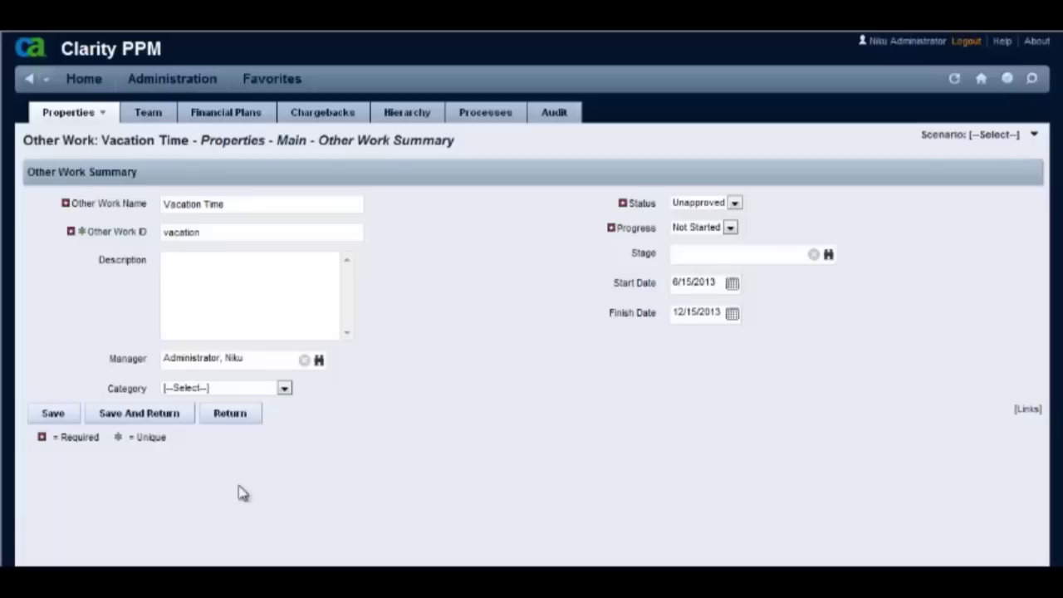
pyautogui.click(103, 116)
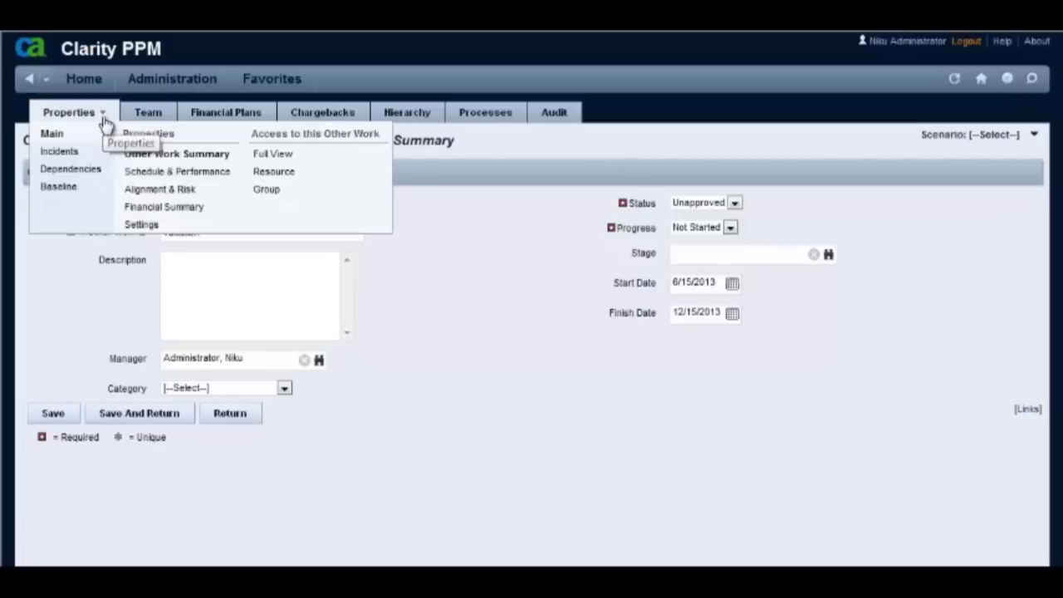
pyautogui.click(140, 226)
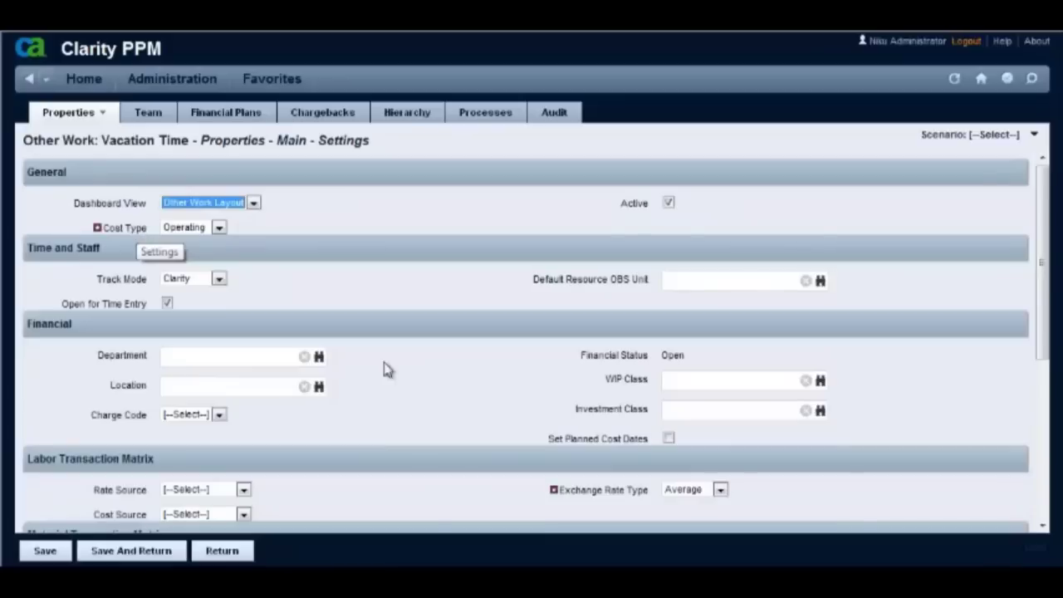
pyautogui.scroll(-5, 391, 367)
pyautogui.scroll(-3, 419, 367)
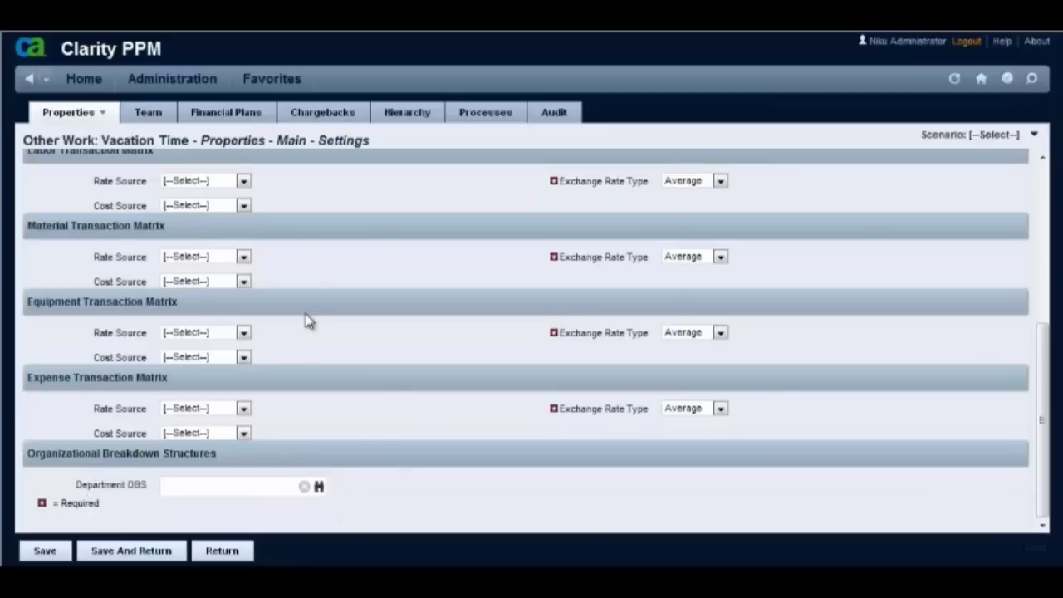
pyautogui.click(170, 83)
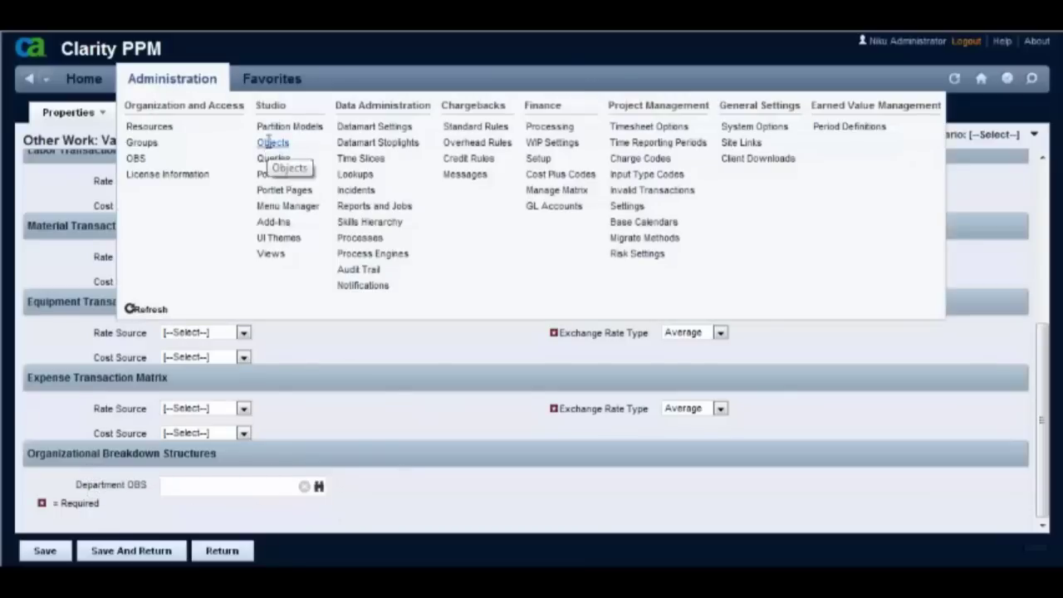
# Filter objects by 'other' and edit the Other Work properties view layout.
pyautogui.click(274, 144)
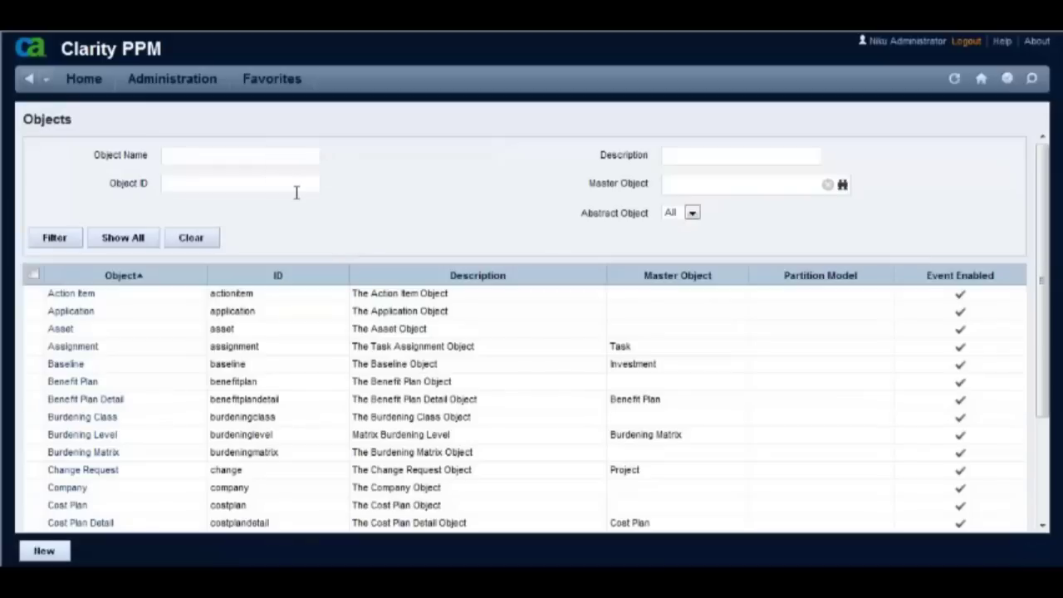
pyautogui.write('other')
pyautogui.press('Return')
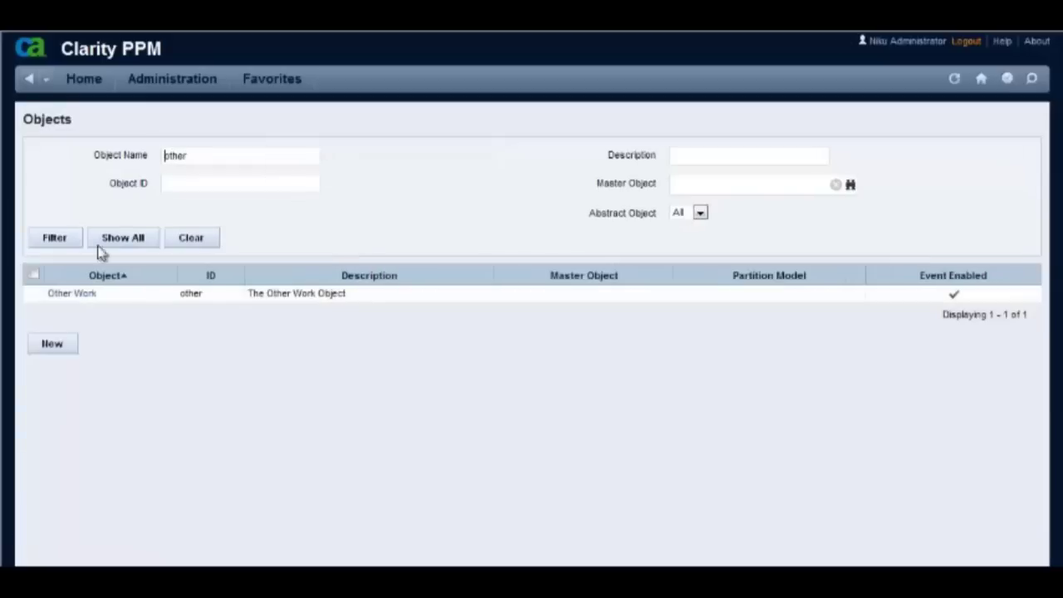
pyautogui.click(71, 297)
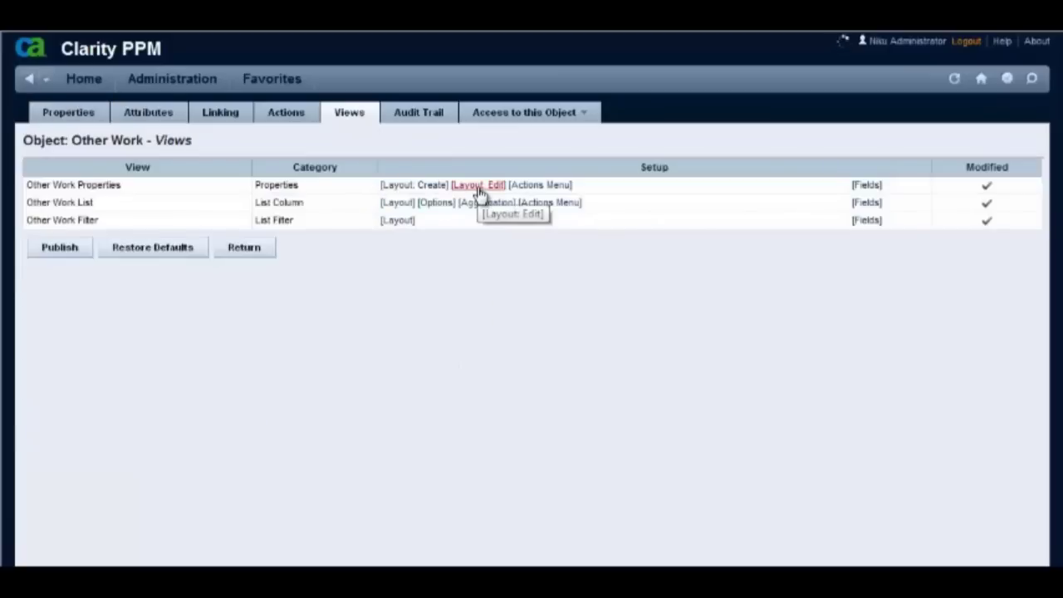
pyautogui.click(480, 188)
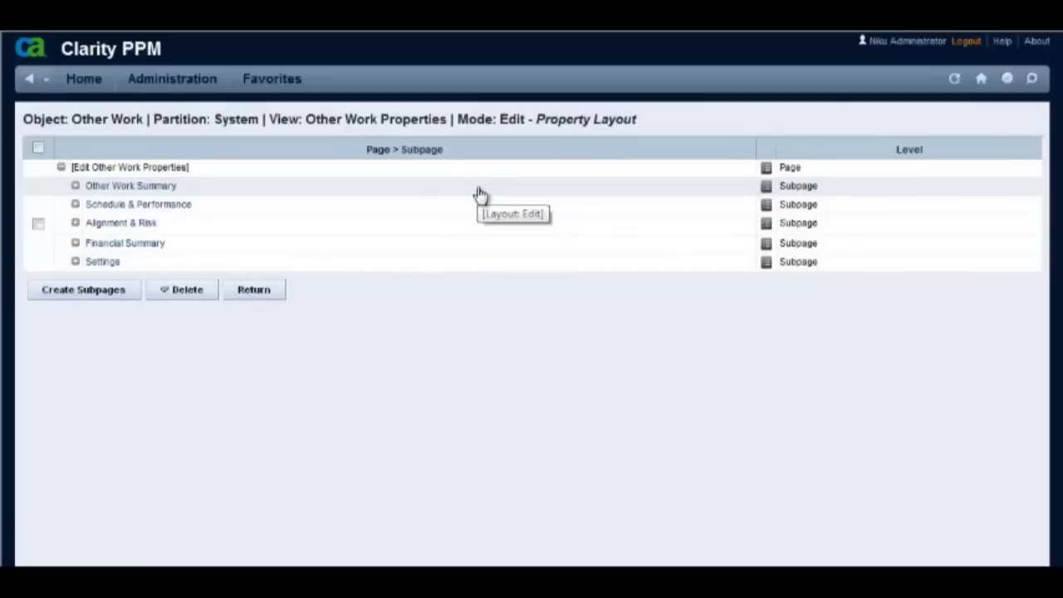
# Delete the Organizational Breakdown Structures section from the Settings subpage and confirm.
pyautogui.click(76, 262)
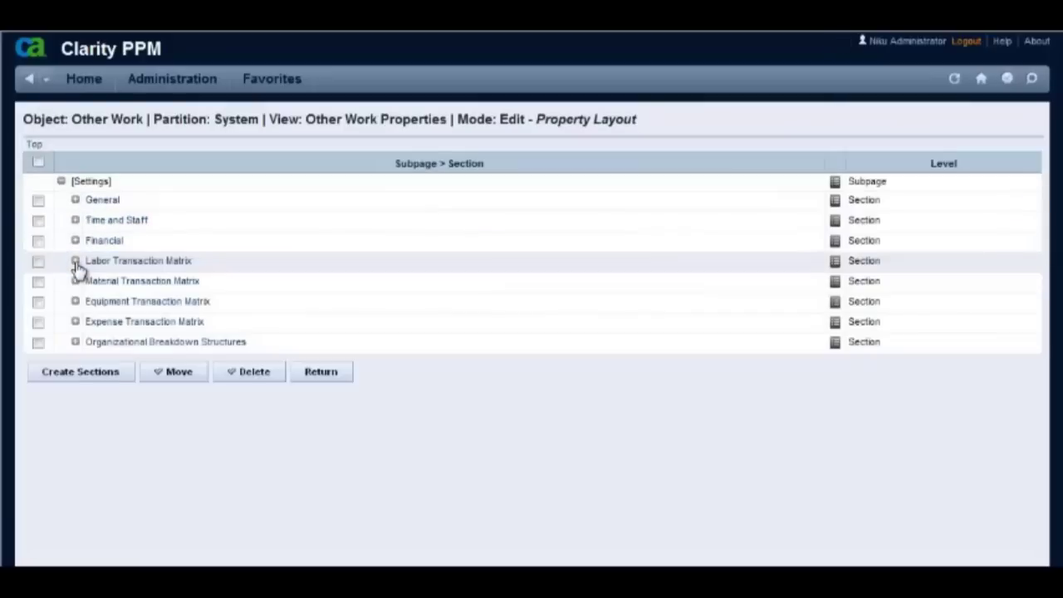
pyautogui.click(37, 344)
pyautogui.click(261, 372)
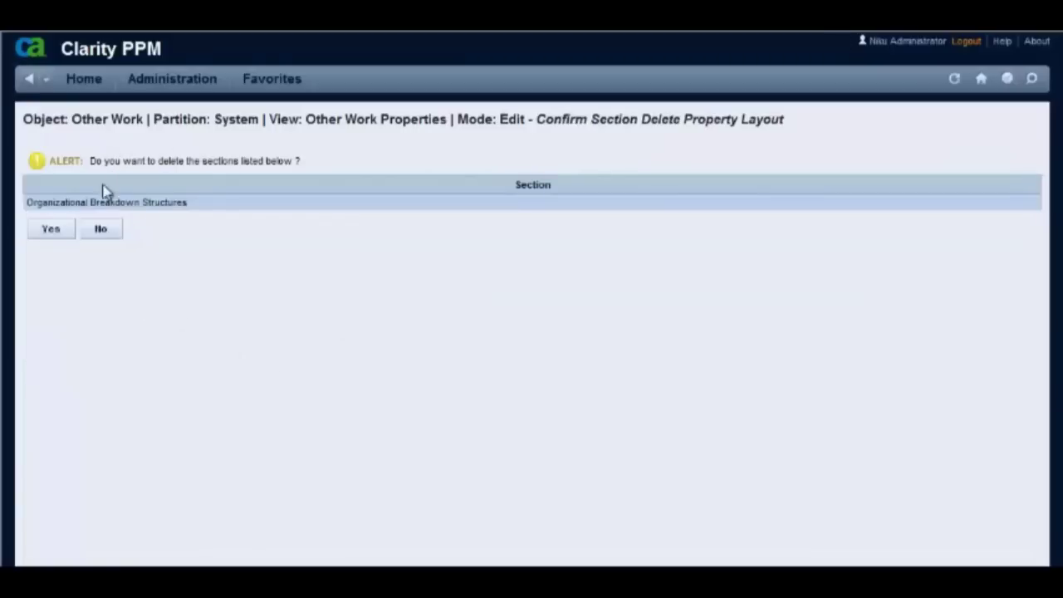
pyautogui.click(58, 231)
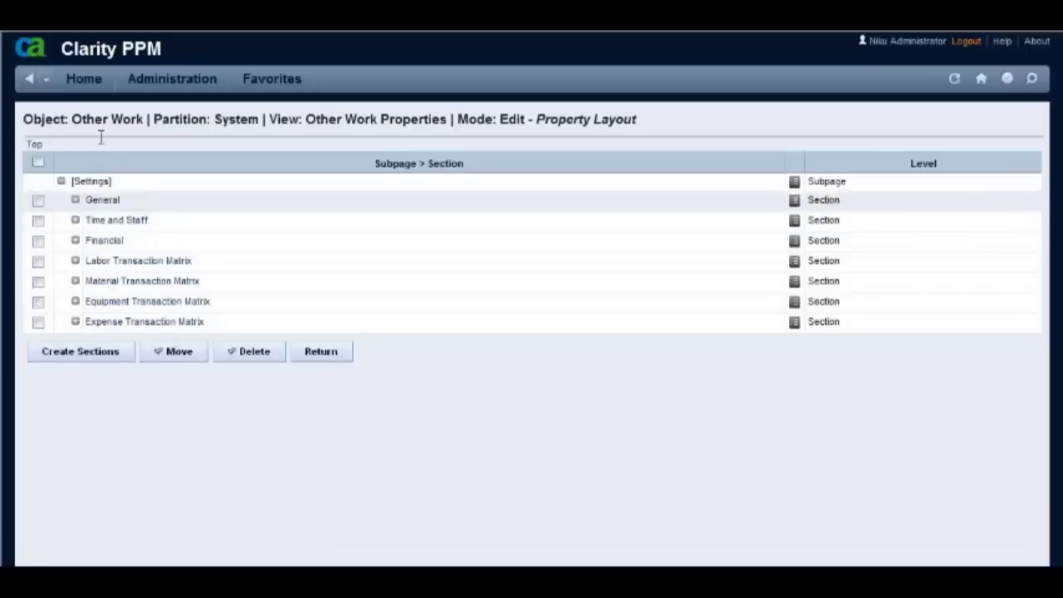
pyautogui.click(47, 84)
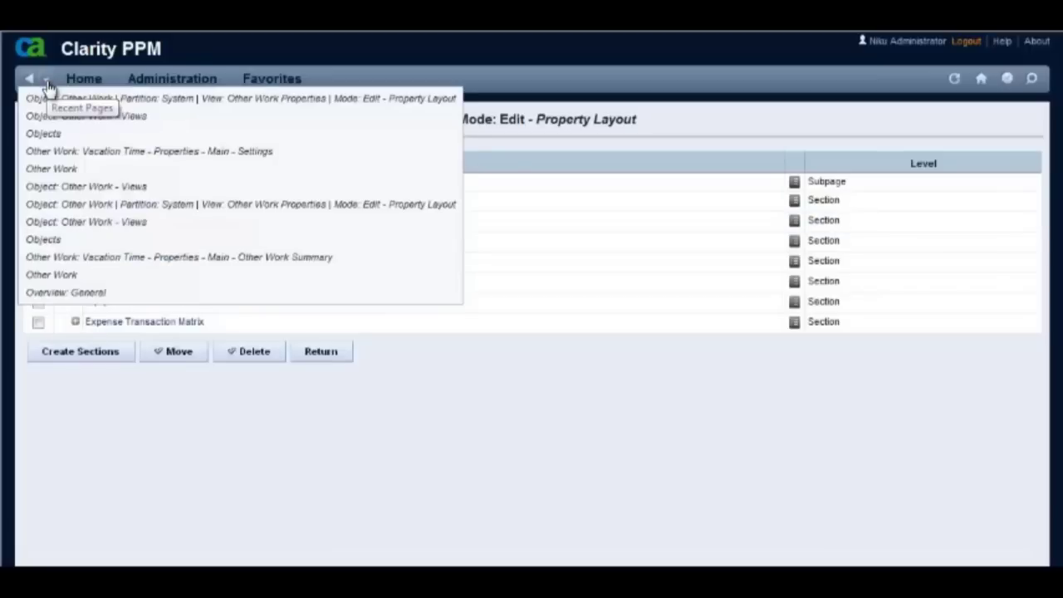
# Reopen Vacation Time's Settings subpage and scroll down to confirm the OBS section is gone.
pyautogui.click(58, 169)
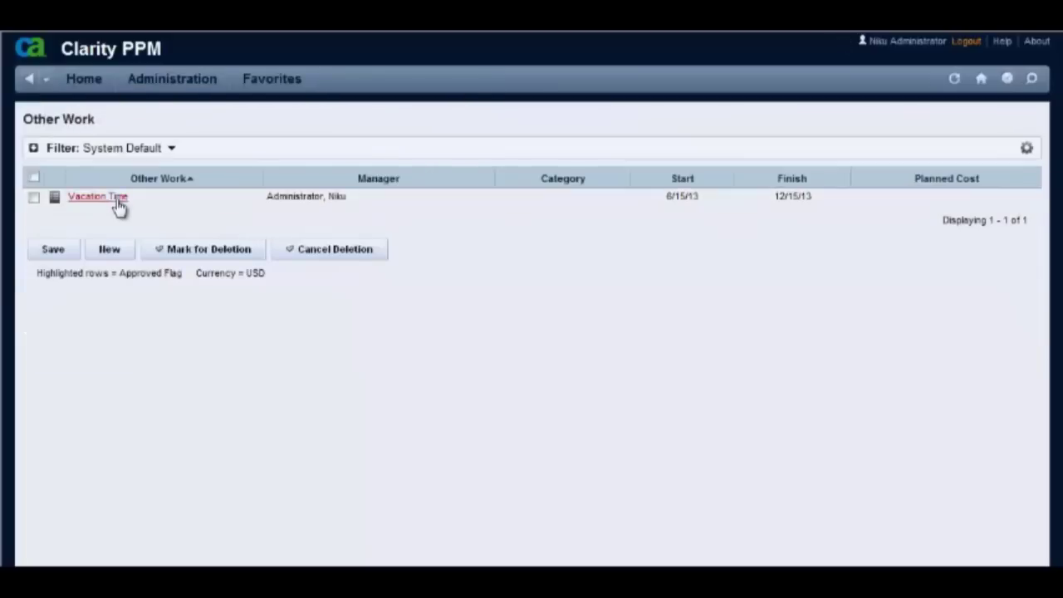
pyautogui.click(114, 205)
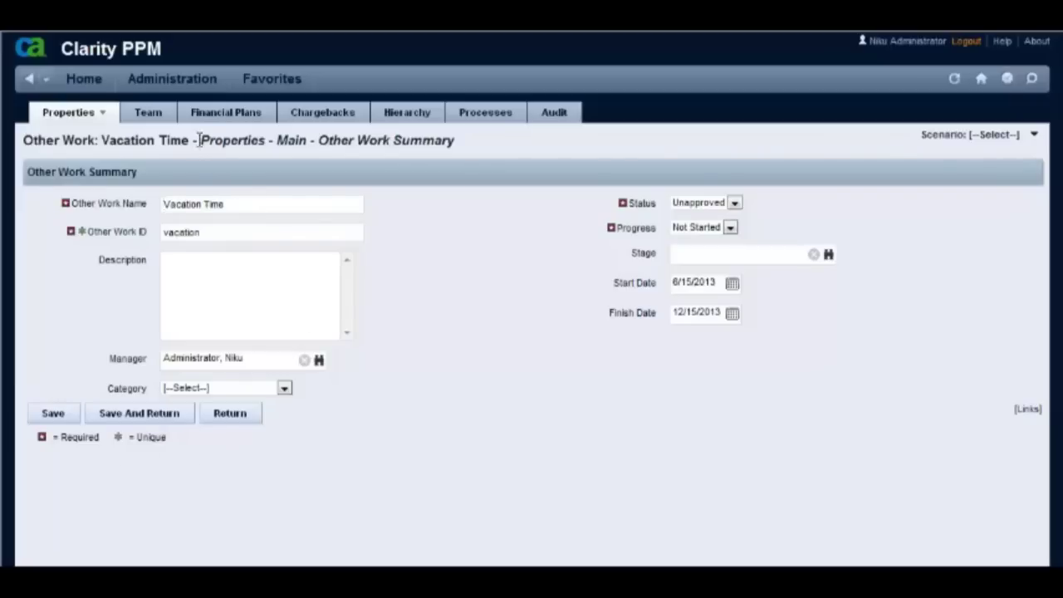
pyautogui.moveTo(102, 121)
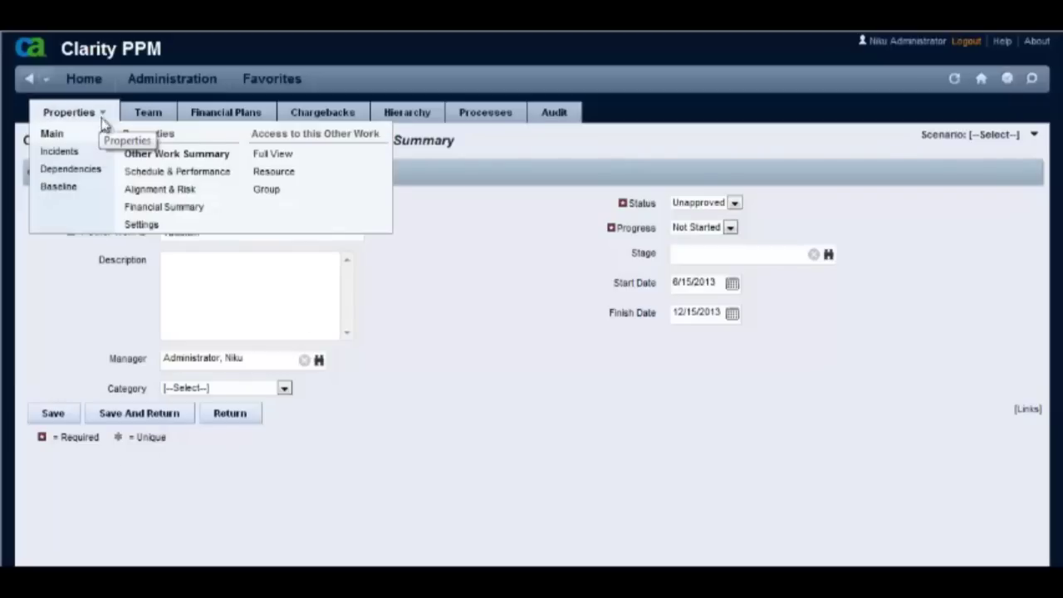
pyautogui.click(141, 226)
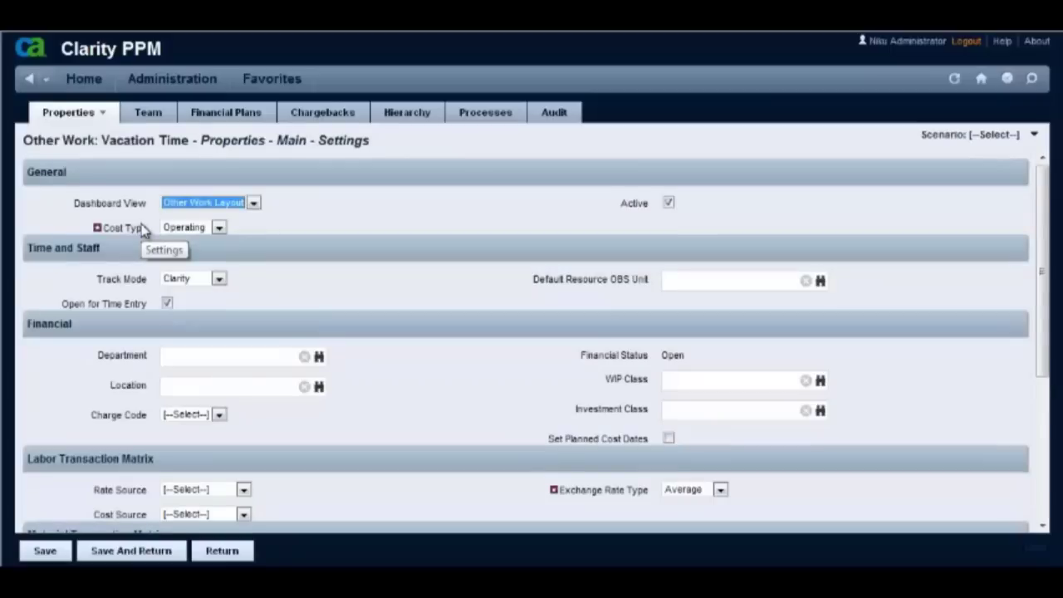
pyautogui.scroll(-5, 379, 332)
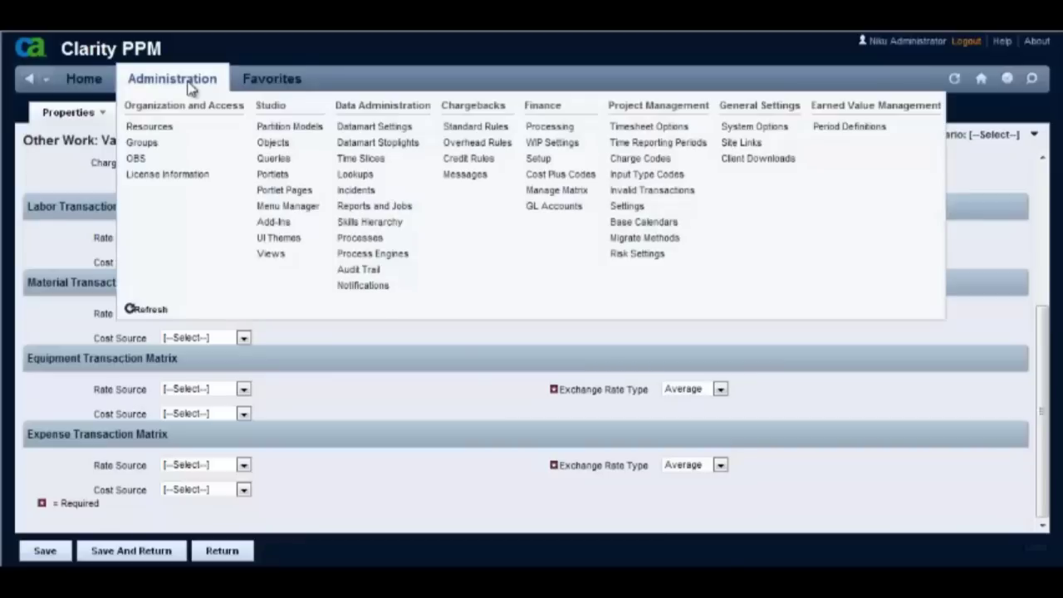
# Open the CORP Financial Department OBS and remove Other Work from its associated objects.
pyautogui.click(191, 87)
pyautogui.click(138, 159)
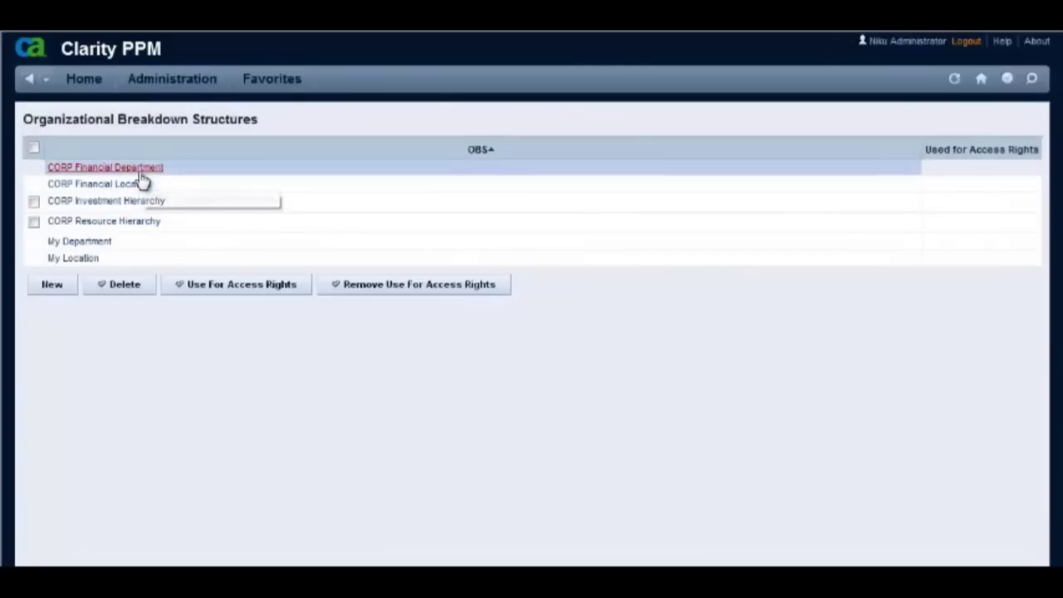
pyautogui.click(140, 172)
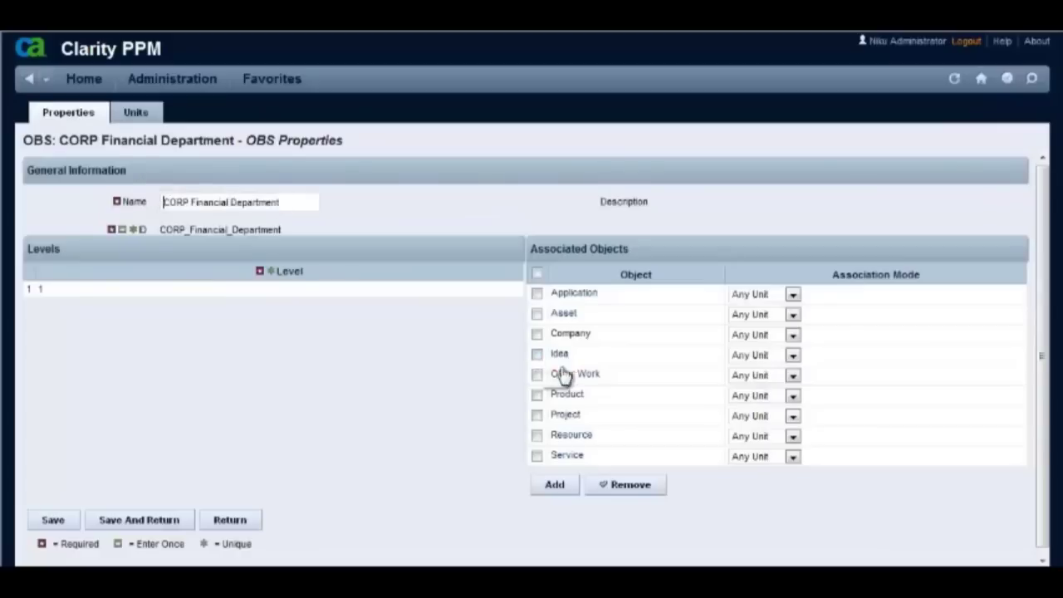
pyautogui.click(537, 374)
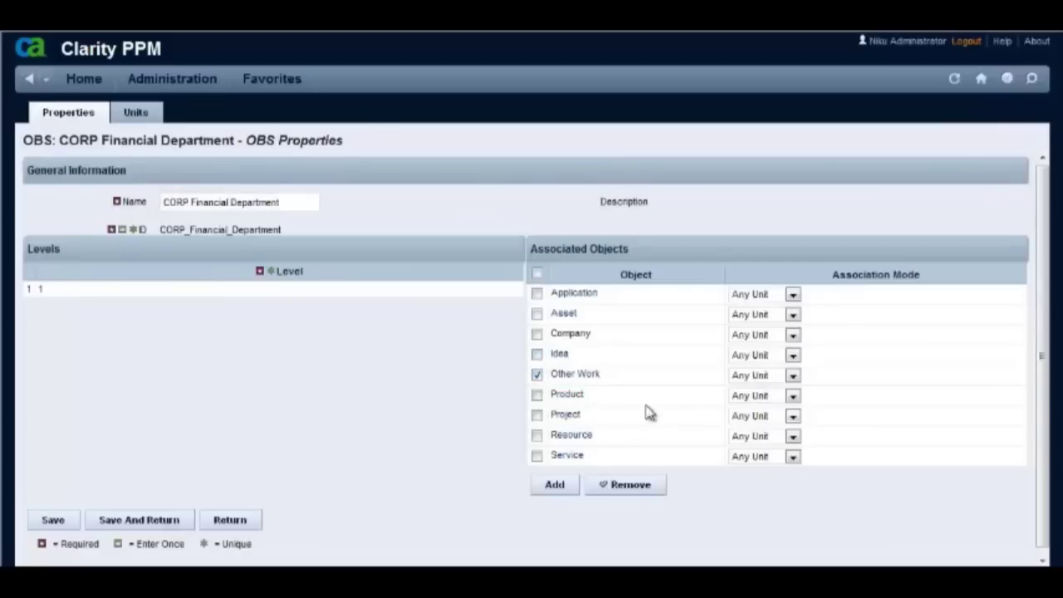
pyautogui.click(624, 487)
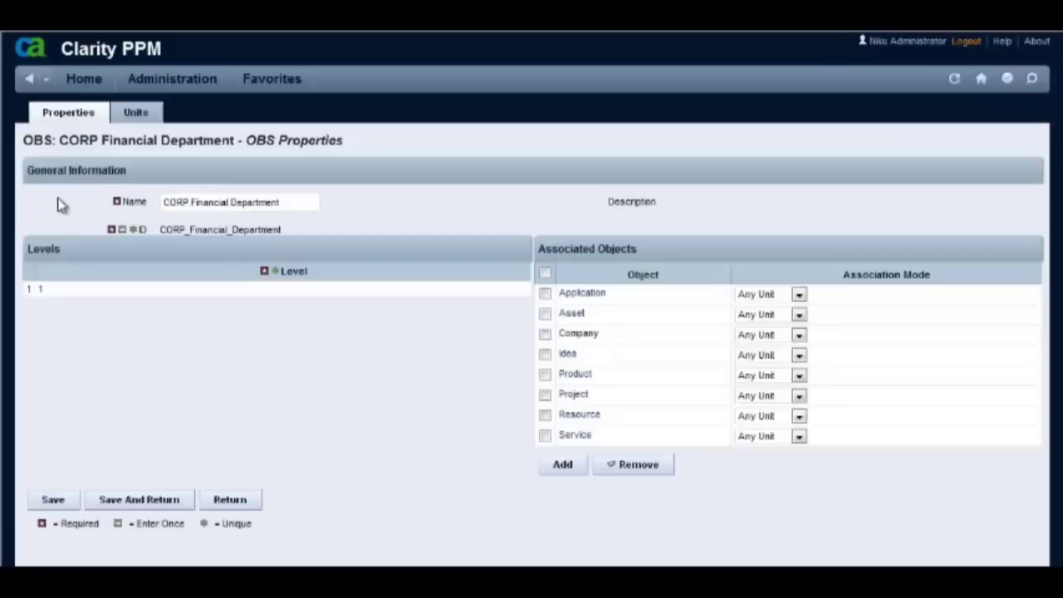
# Add Other Work back as an associated object and return to the OBS list.
pyautogui.click(562, 468)
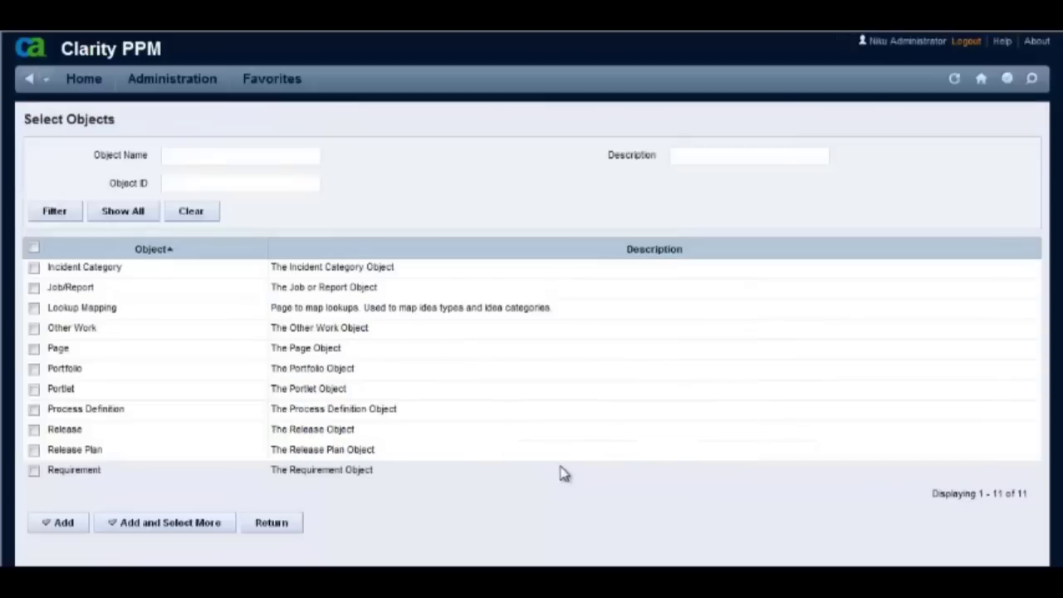
pyautogui.click(34, 329)
pyautogui.click(65, 523)
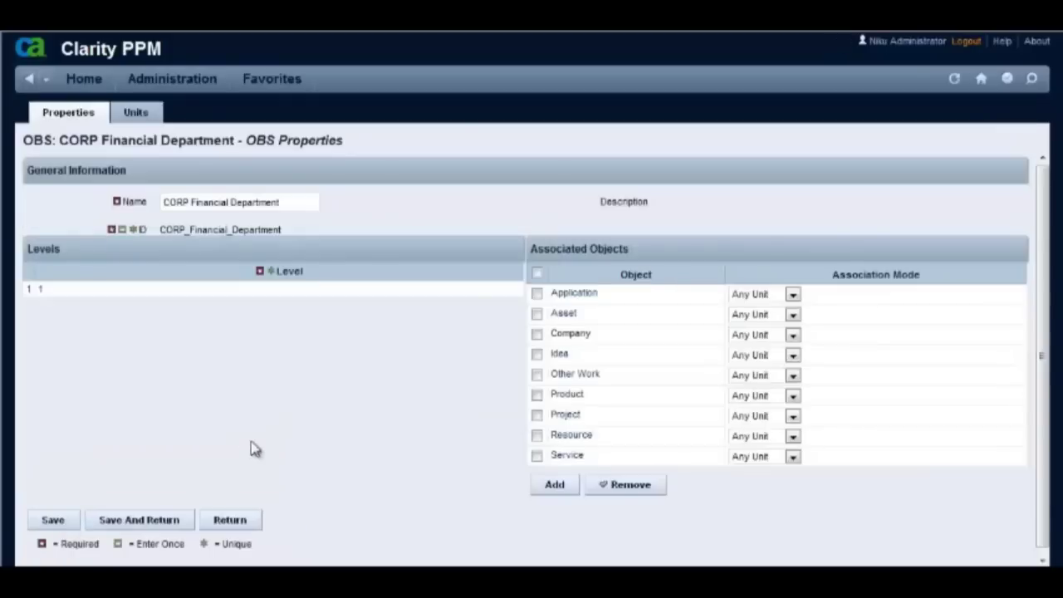
pyautogui.click(231, 522)
pyautogui.click(45, 78)
# Return to Vacation Time's summary showing the Department OBS field, then log out.
pyautogui.click(47, 242)
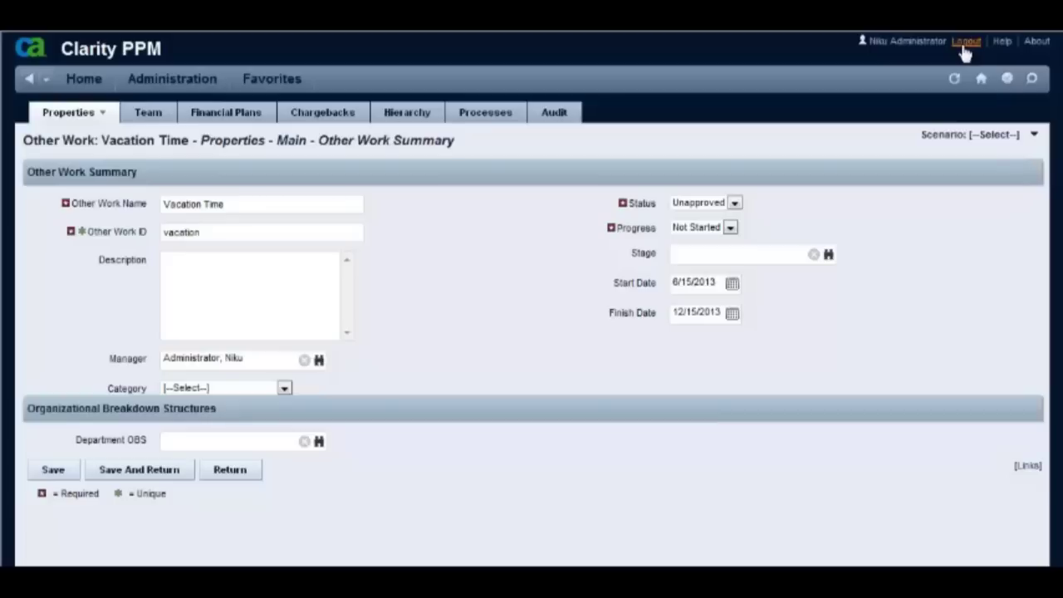
pyautogui.click(965, 44)
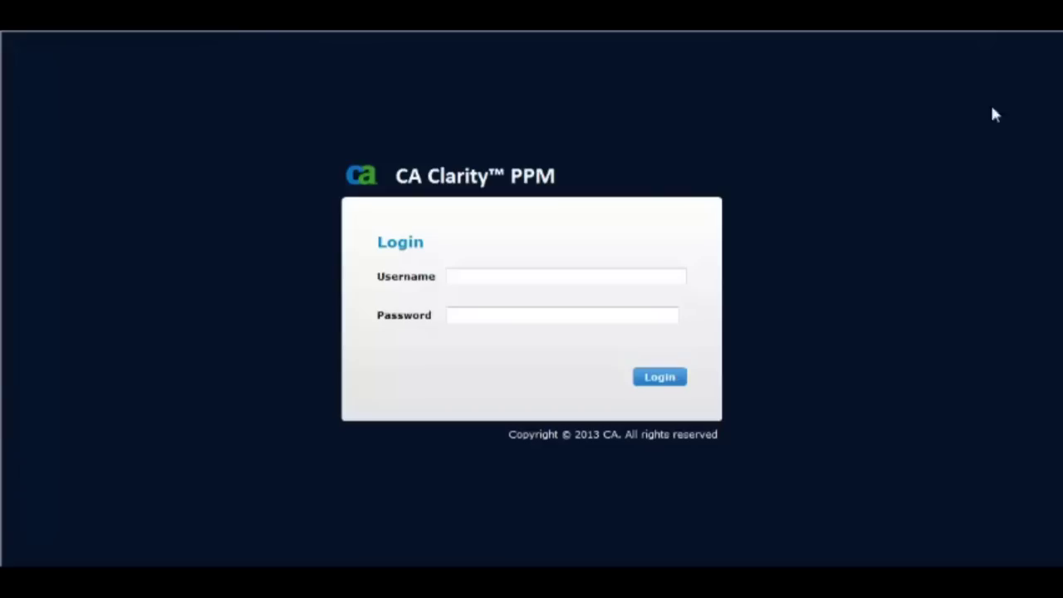